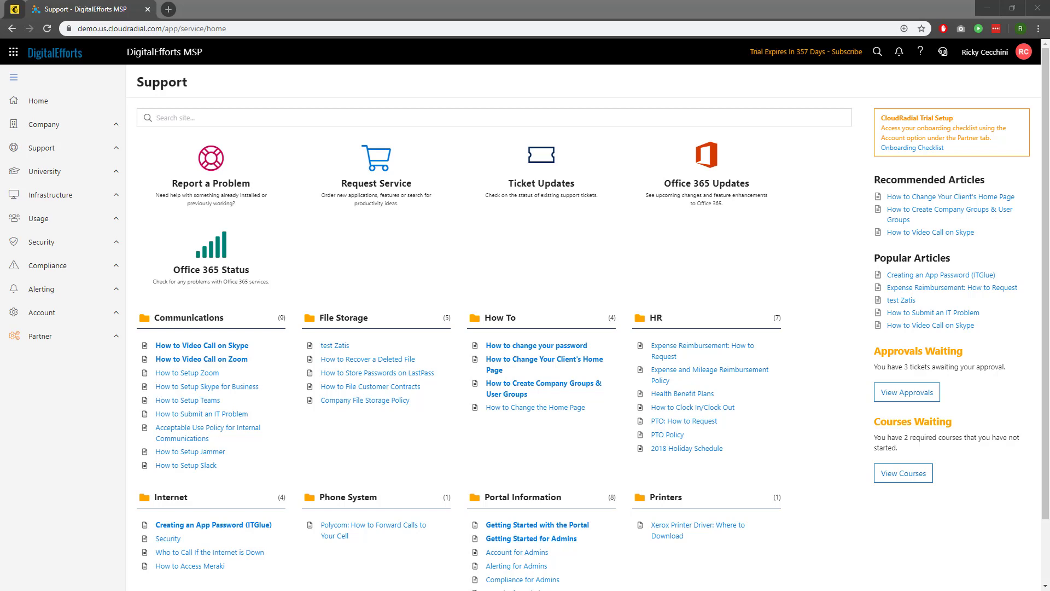
Step: Open CloudRadial's MailChimp integration under Partner > Settings > Integrations, then switch to the Mailchimp tab
left_click(82, 349)
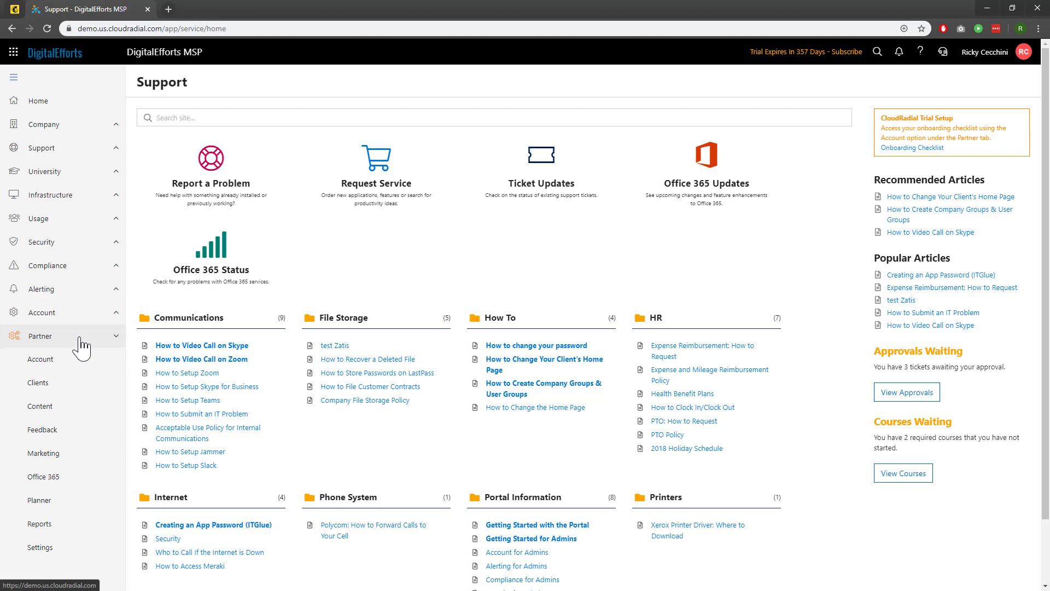
left_click(70, 557)
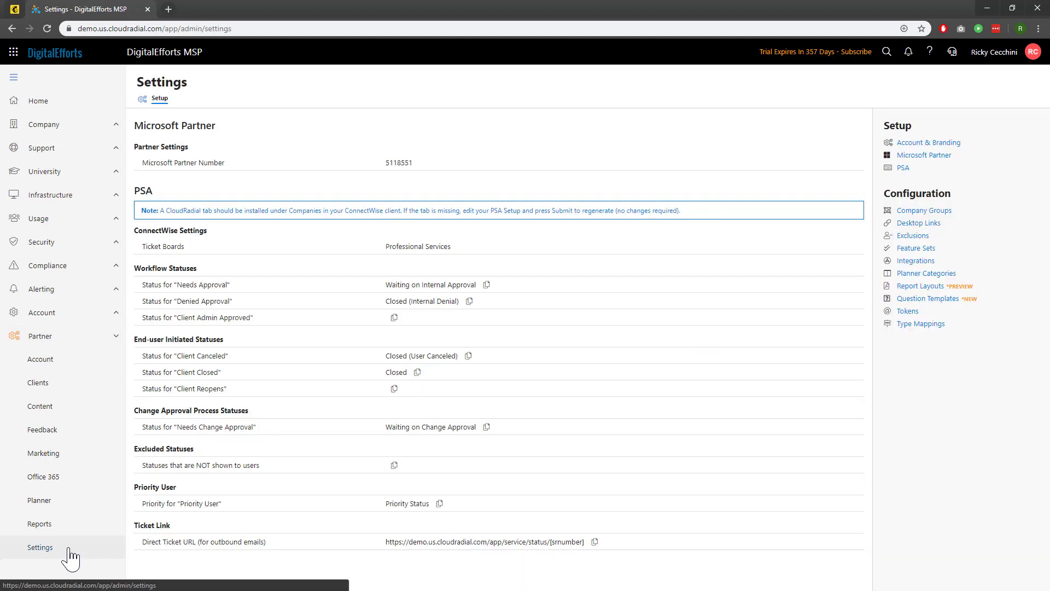
left_click(910, 268)
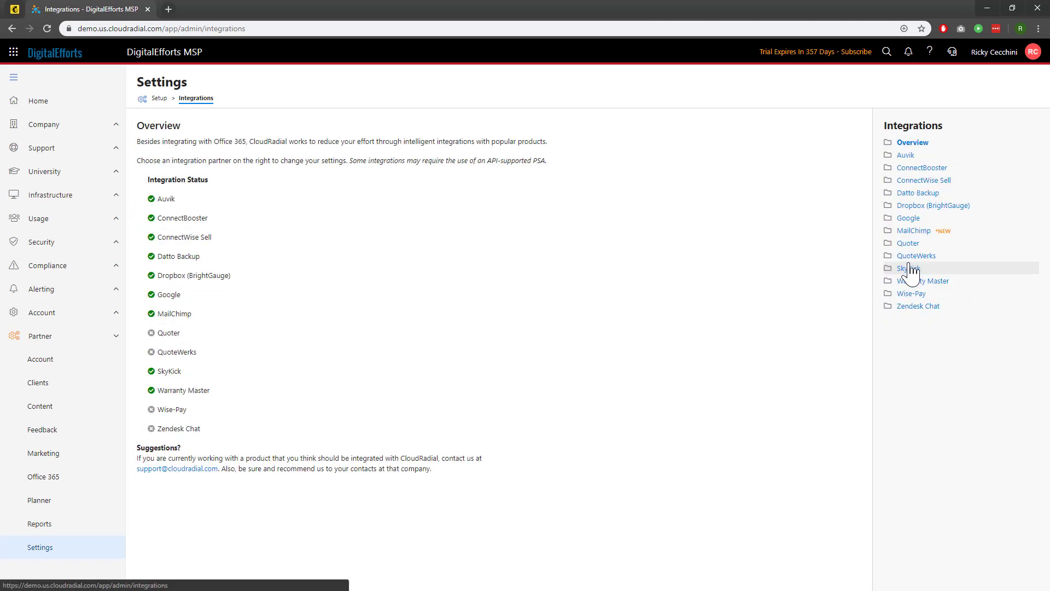
left_click(904, 234)
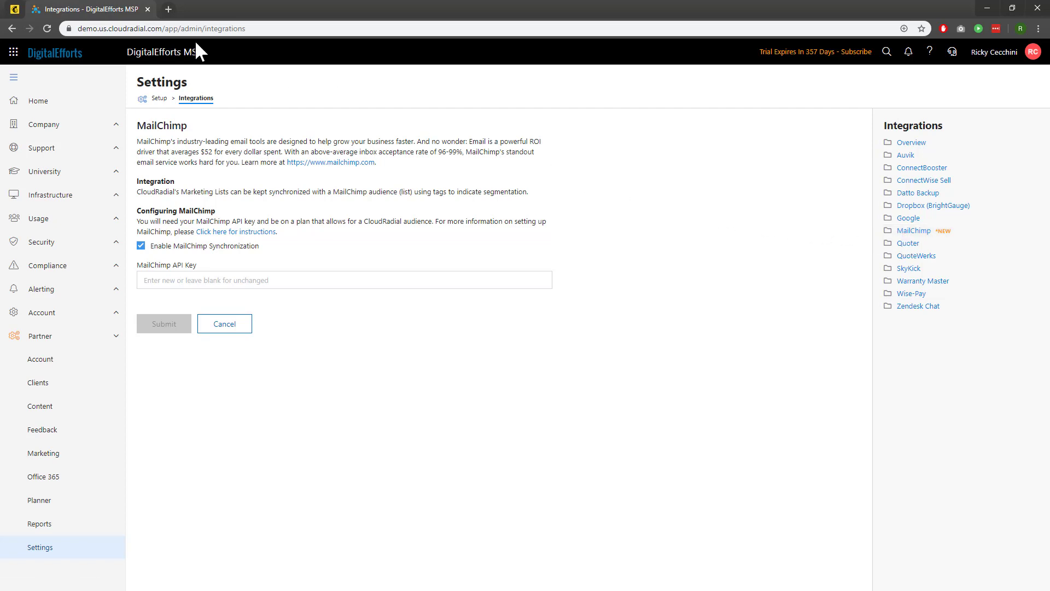
left_click(10, 11)
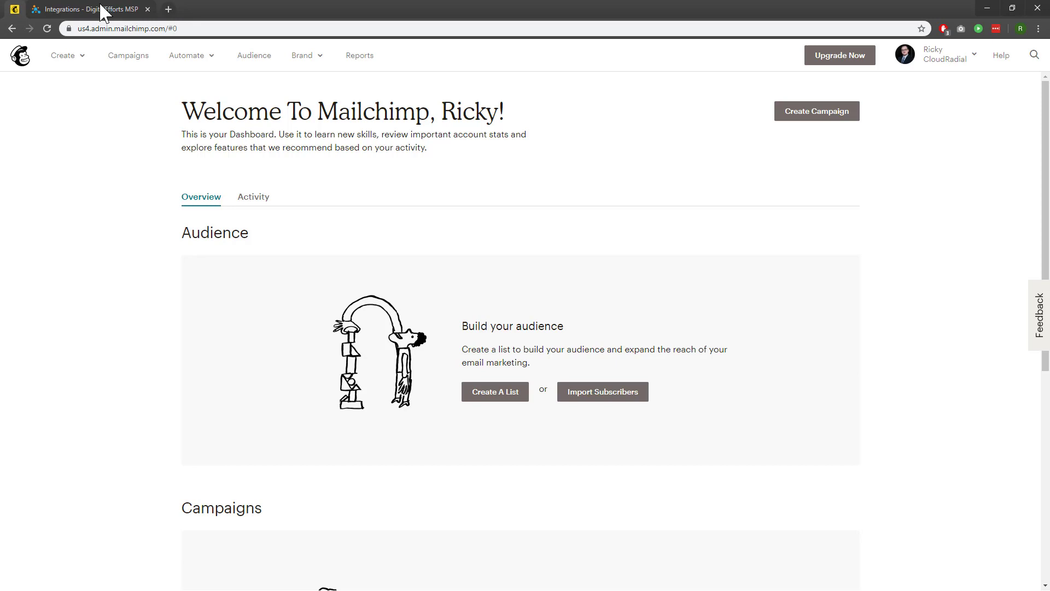
Step: Create a new Mailchimp API key under Account > Extras > API keys and select it
left_click(911, 61)
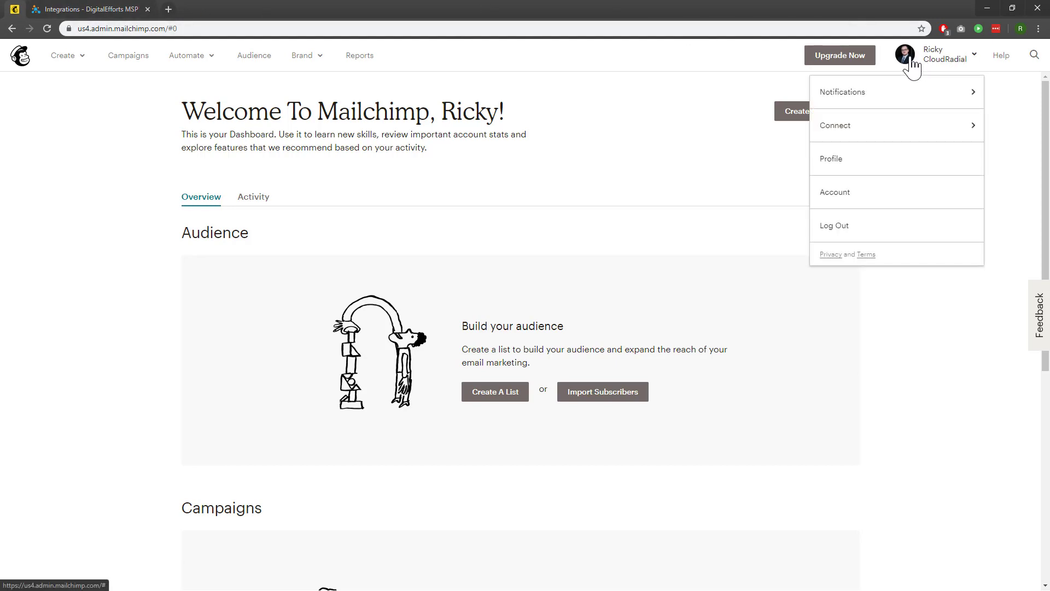
left_click(853, 202)
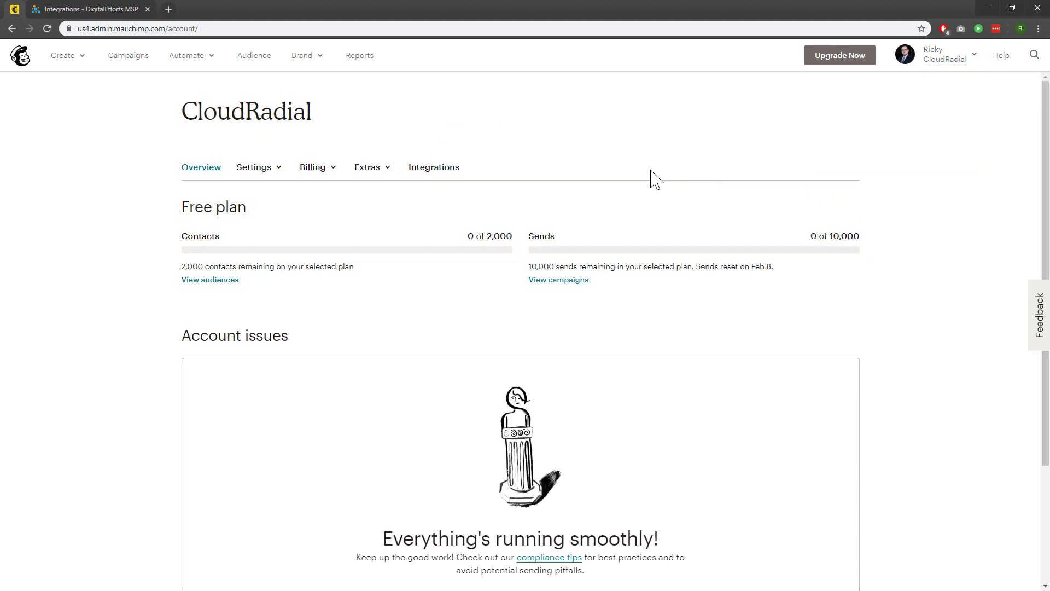
left_click(376, 174)
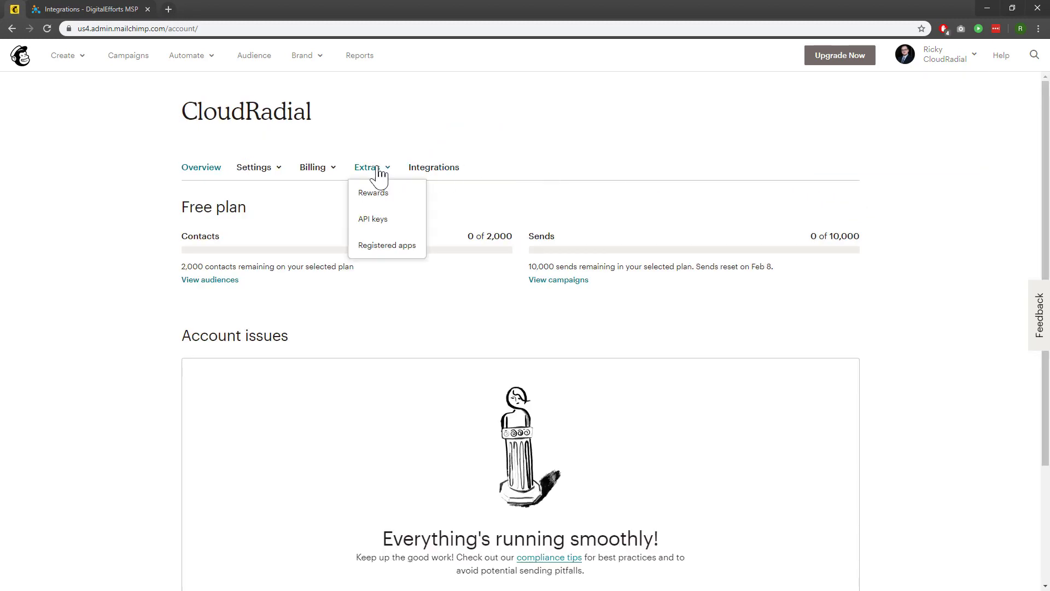
left_click(386, 227)
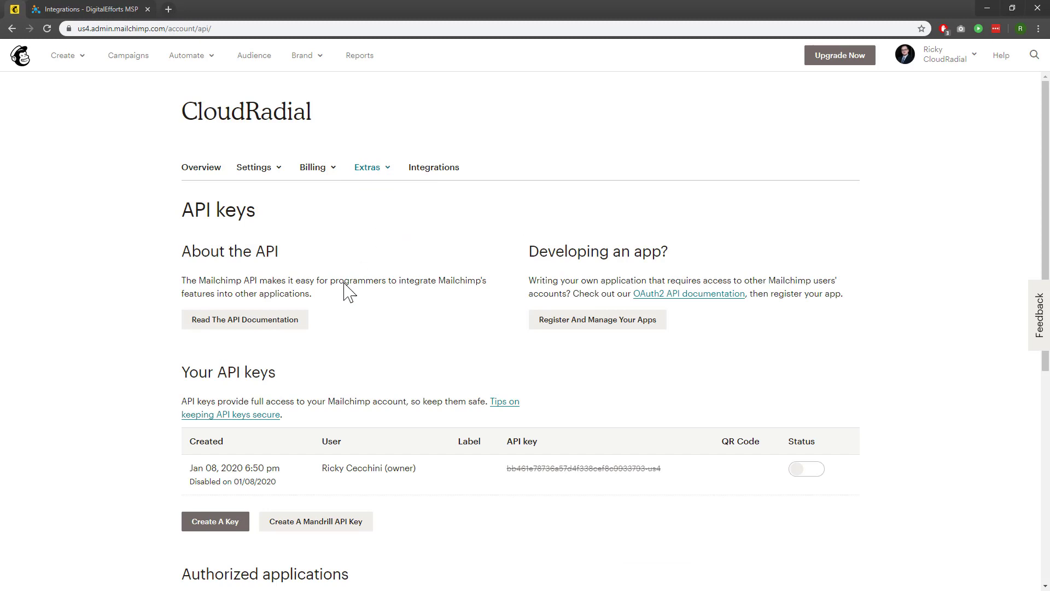
left_click(230, 524)
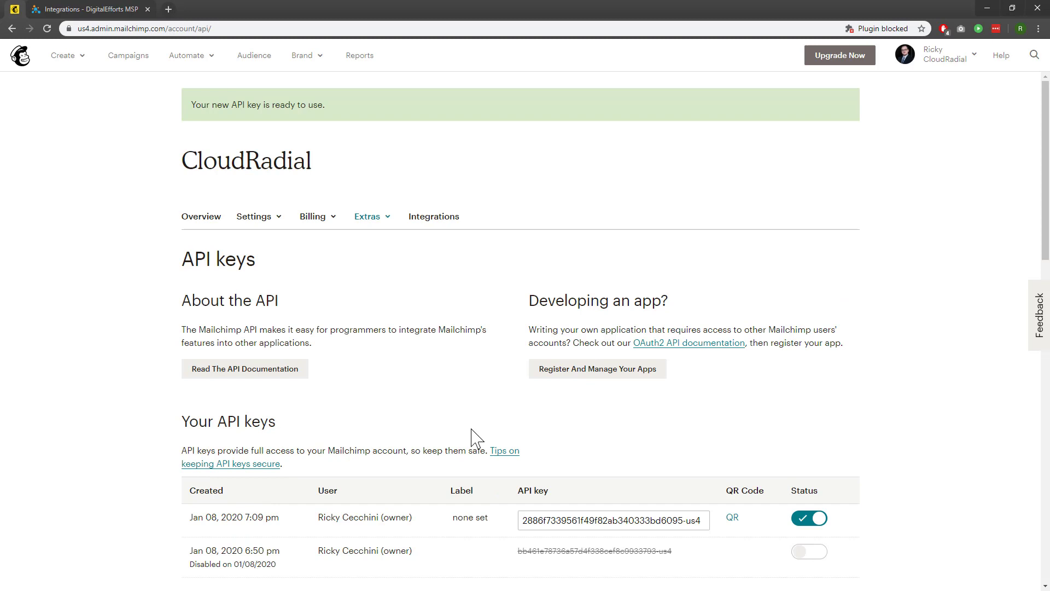
left_click(554, 517)
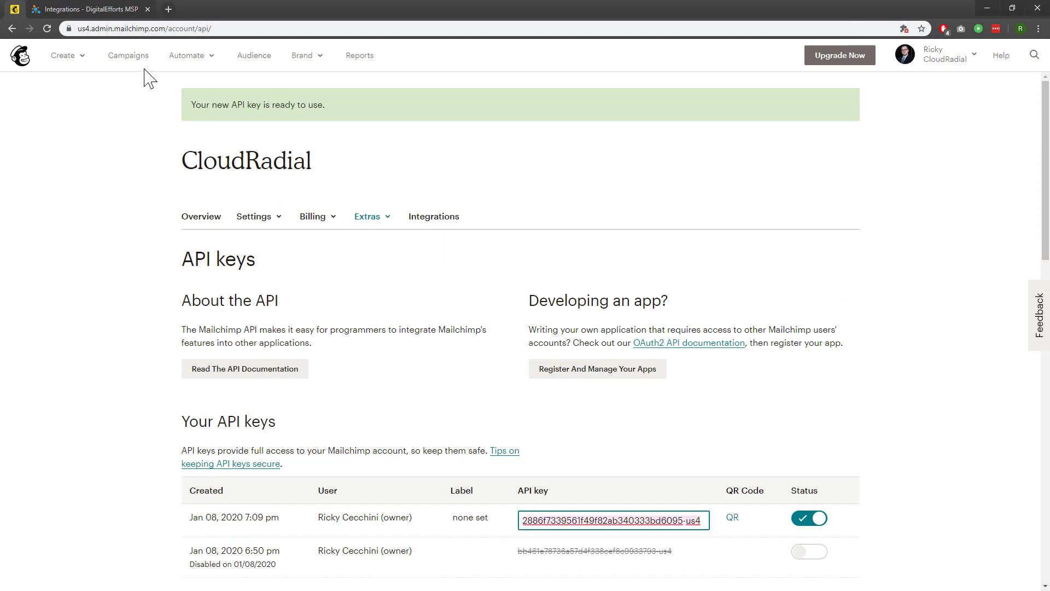
Step: Paste the API key into CloudRadial's MailChimp API Key field, submit, and go to Marketing Lists
left_click(89, 9)
left_click(183, 280)
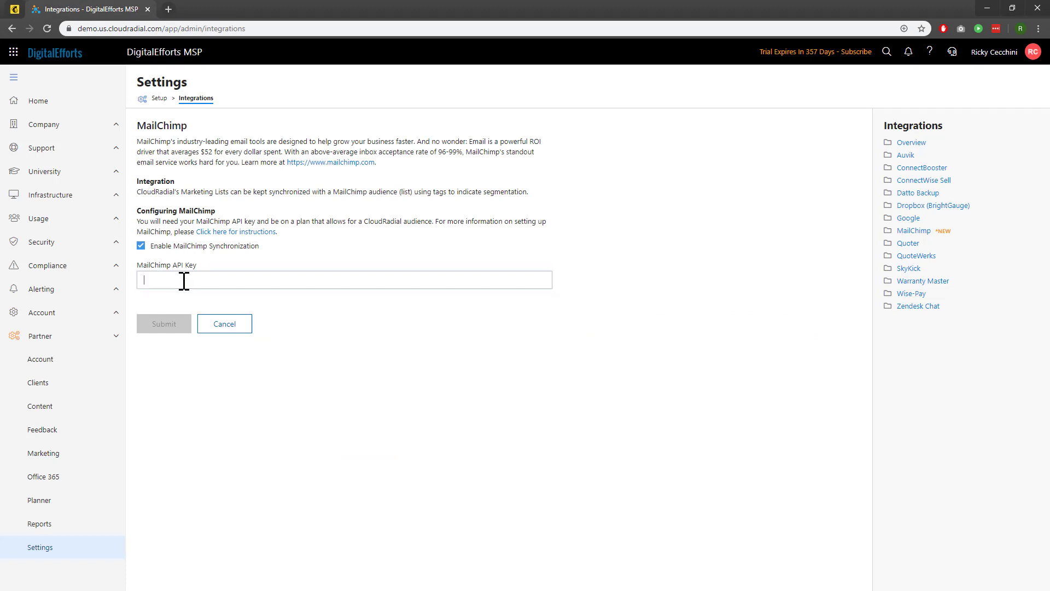
key("ctrl+v")
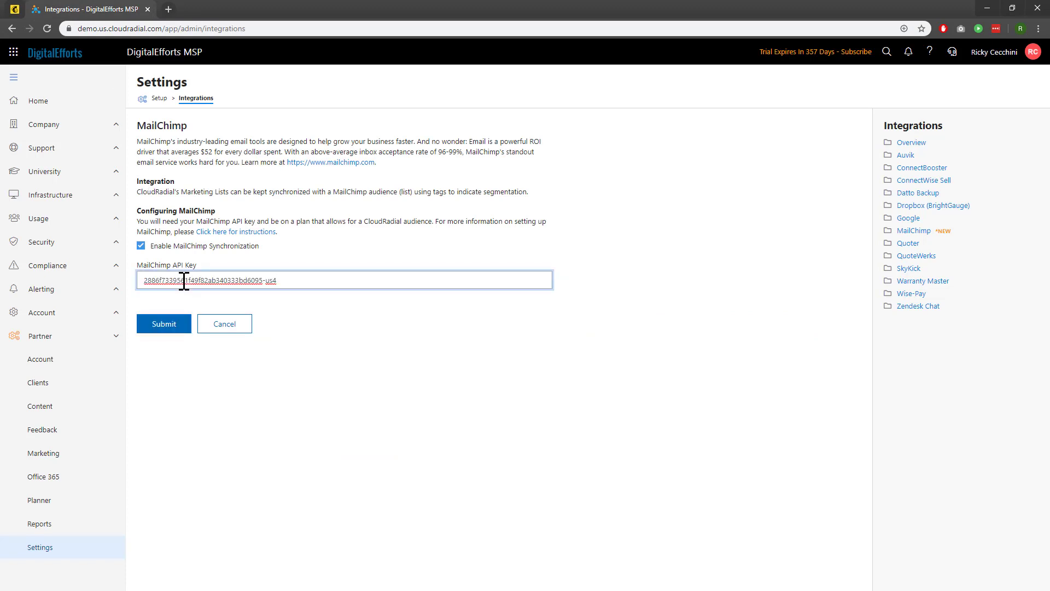
left_click(171, 325)
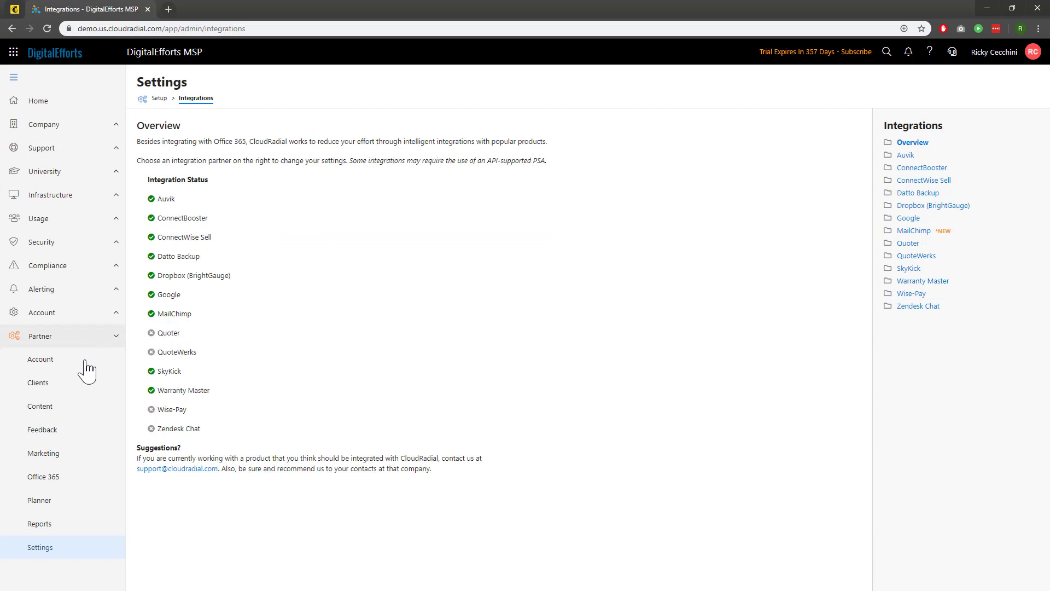
left_click(43, 453)
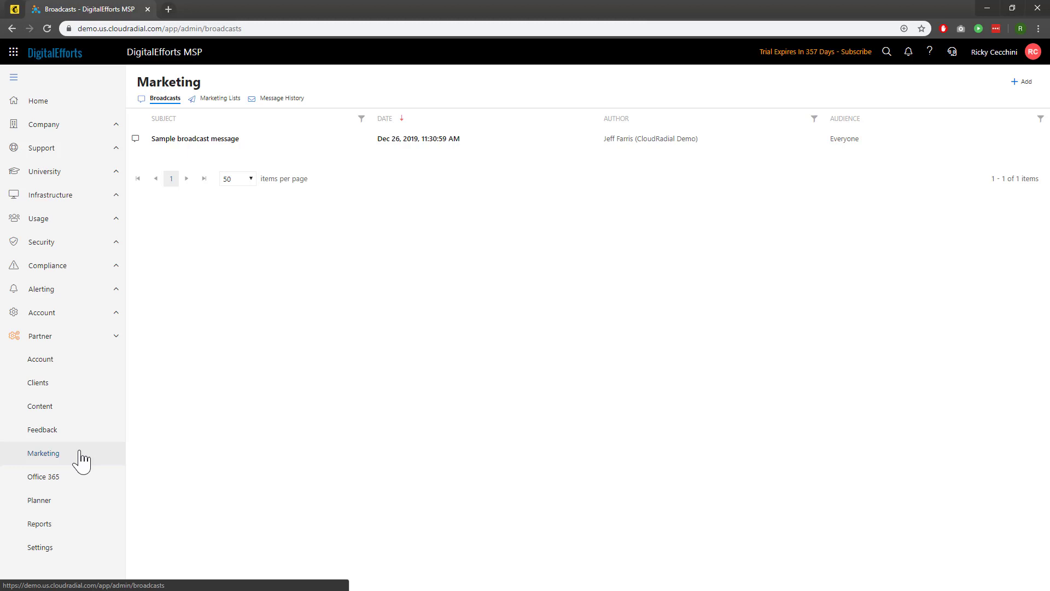
left_click(219, 99)
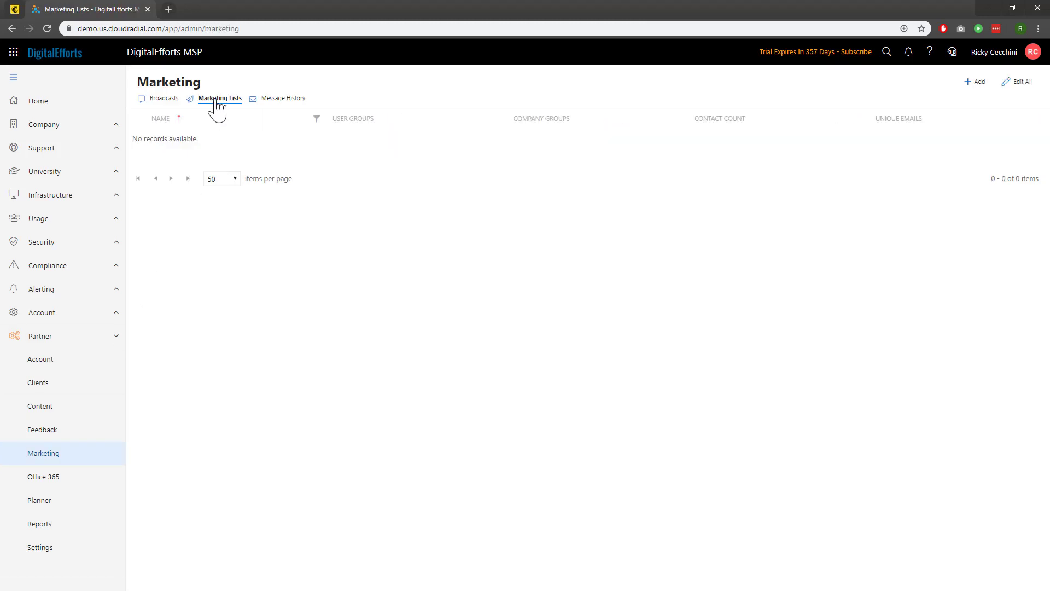
Step: Add marketing list 'All Clients' with the Everyone user group, All company groups, and MailChimp sync on
left_click(972, 97)
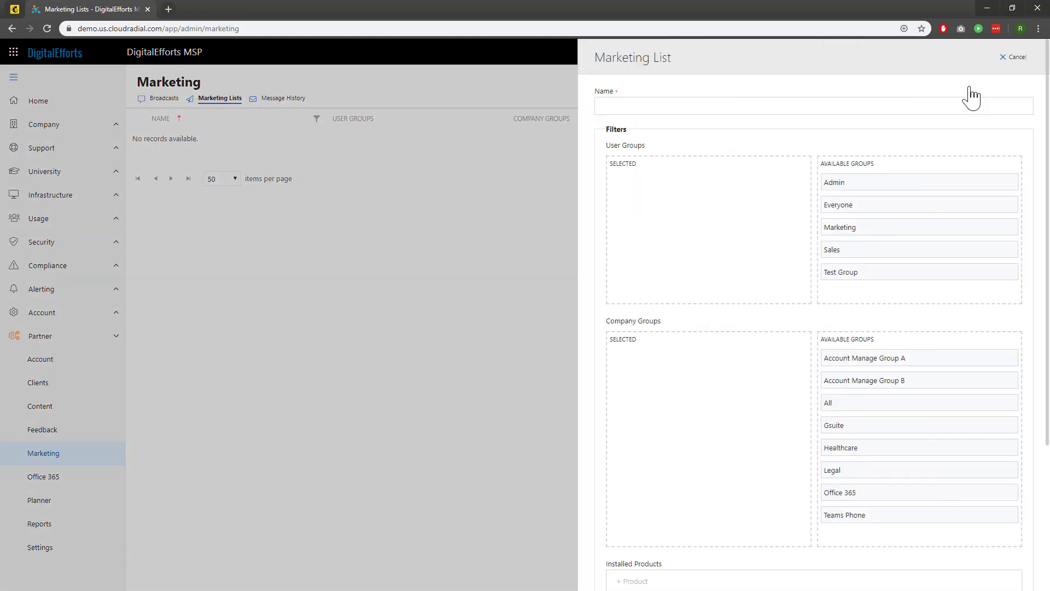
left_click(962, 106)
type("All Clients")
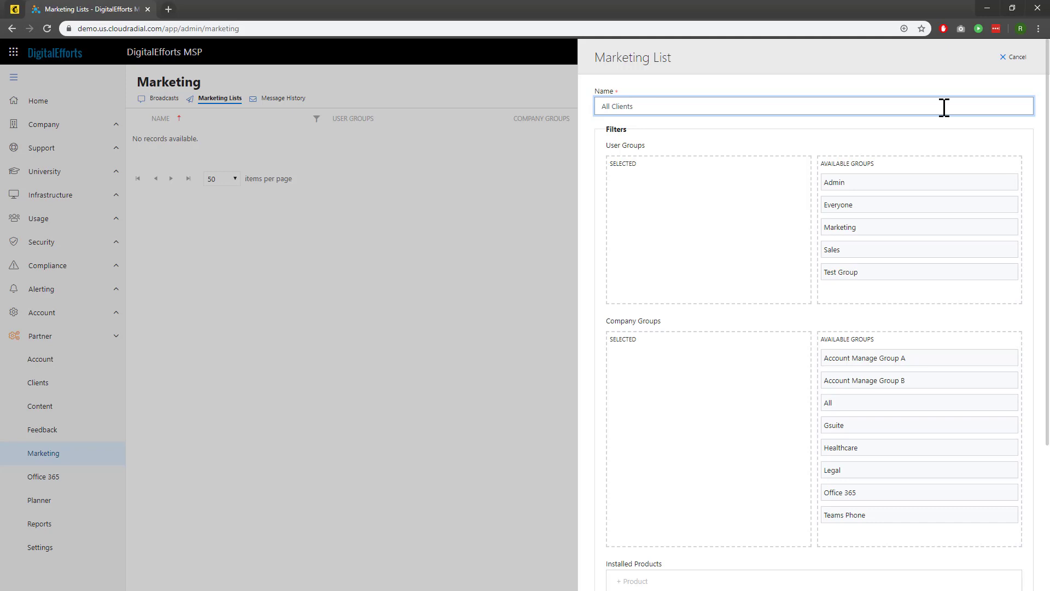
left_click_drag(898, 208, 724, 202)
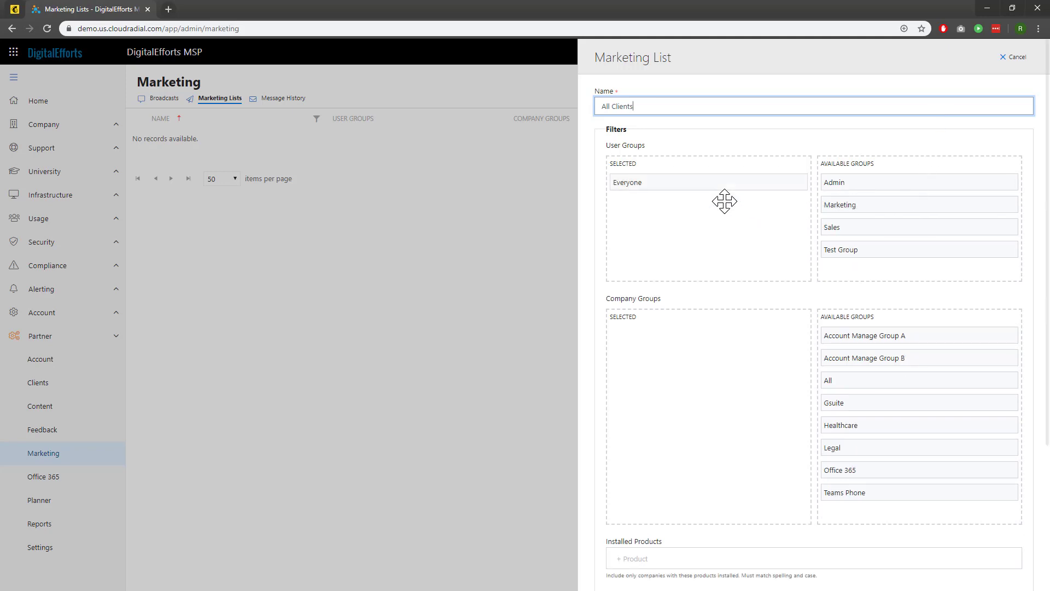
double_click(852, 382)
scroll(820, 379, "down", 3)
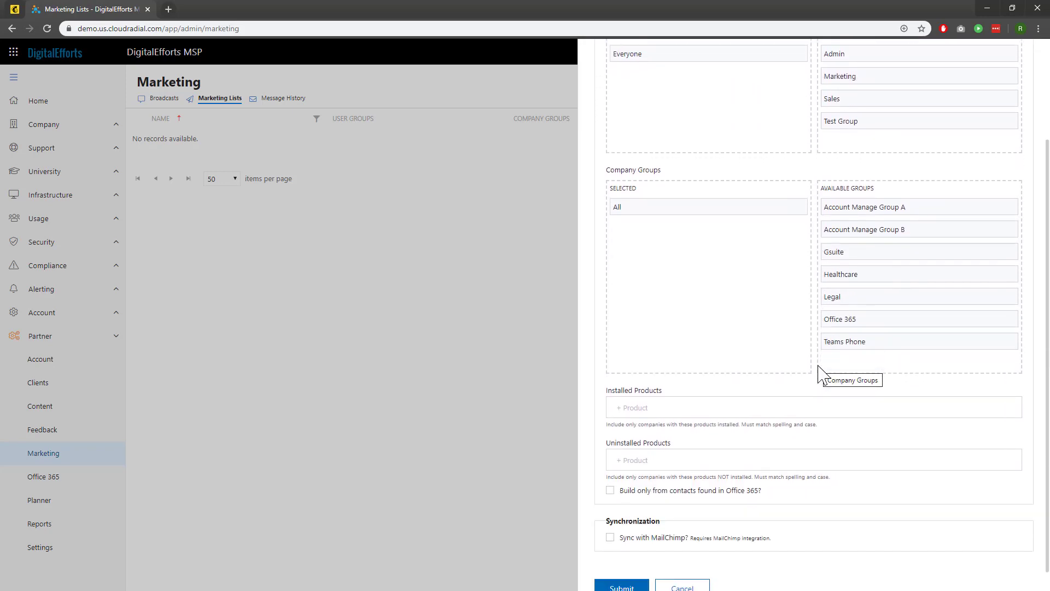
scroll(821, 391, "down", 1)
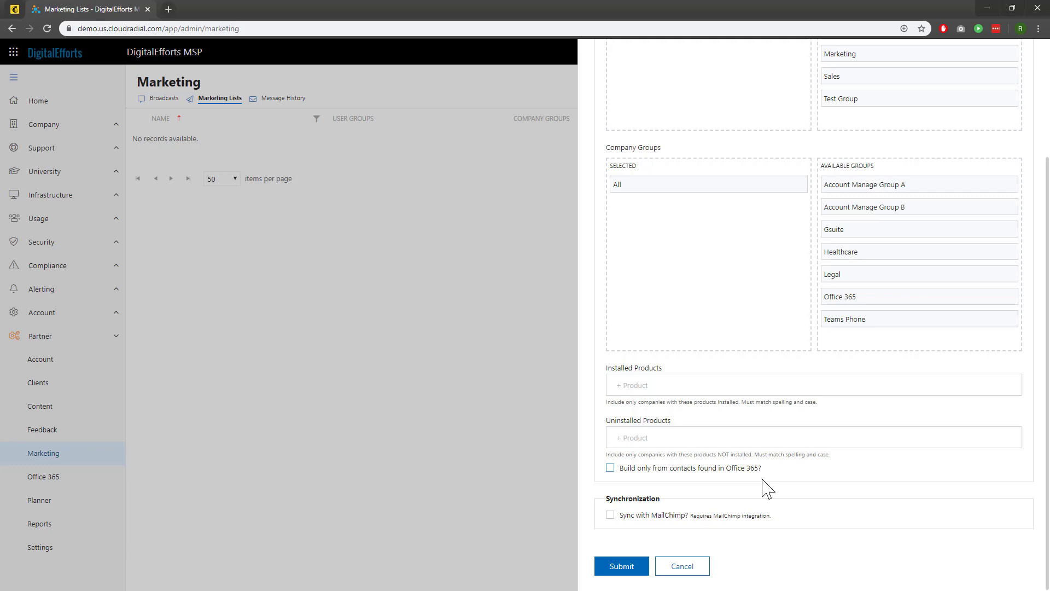
left_click(748, 517)
Step: Submit the All Clients list, refresh to show 13 contacts, and open its details
left_click(626, 567)
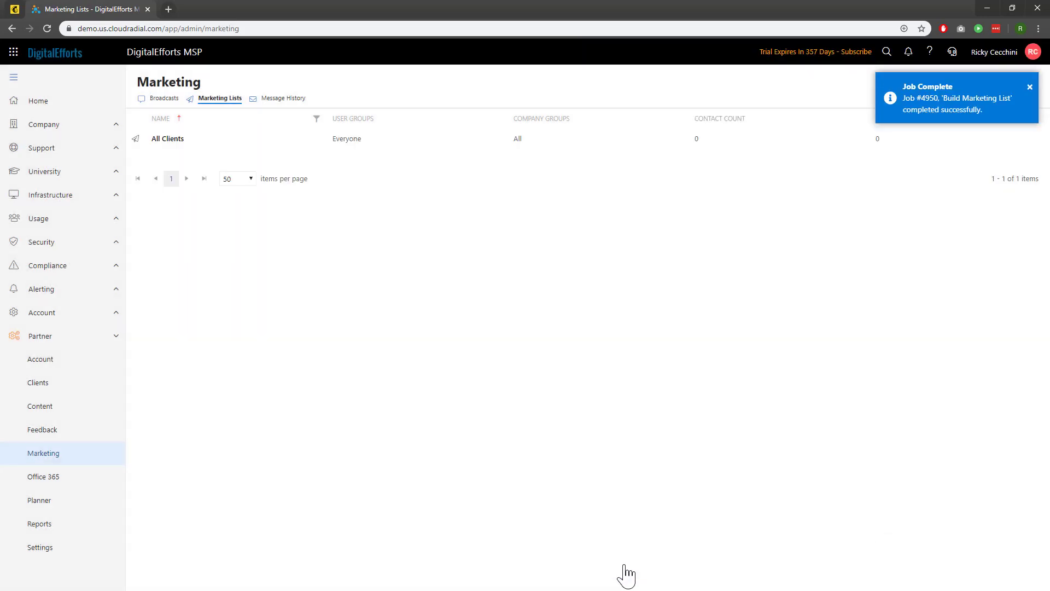
key("F5")
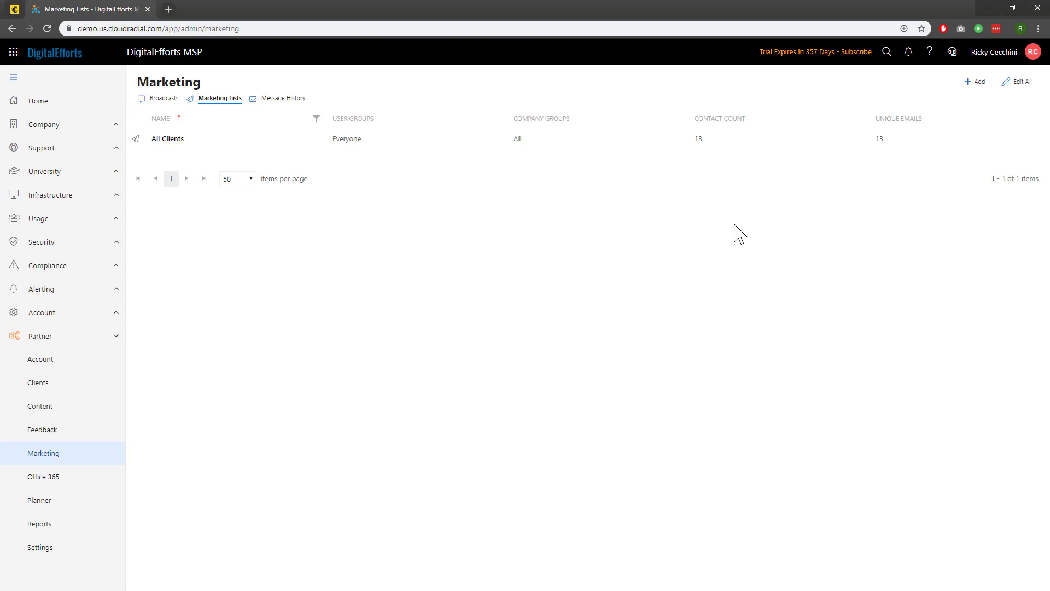
left_click(744, 145)
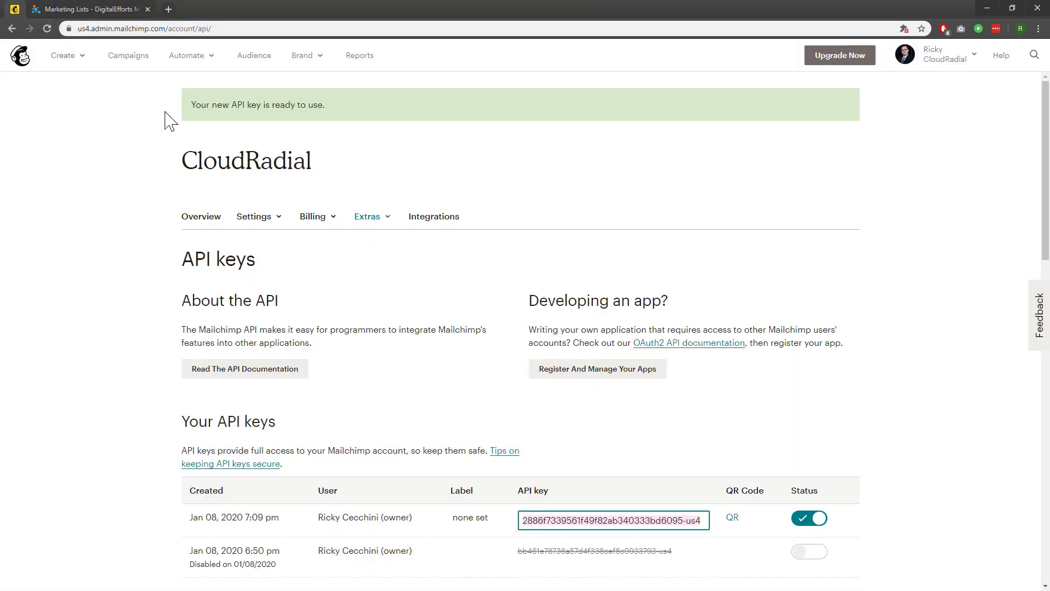
Step: Check that Mailchimp's Audience page shows 13 contacts, all subscribers
left_click(267, 65)
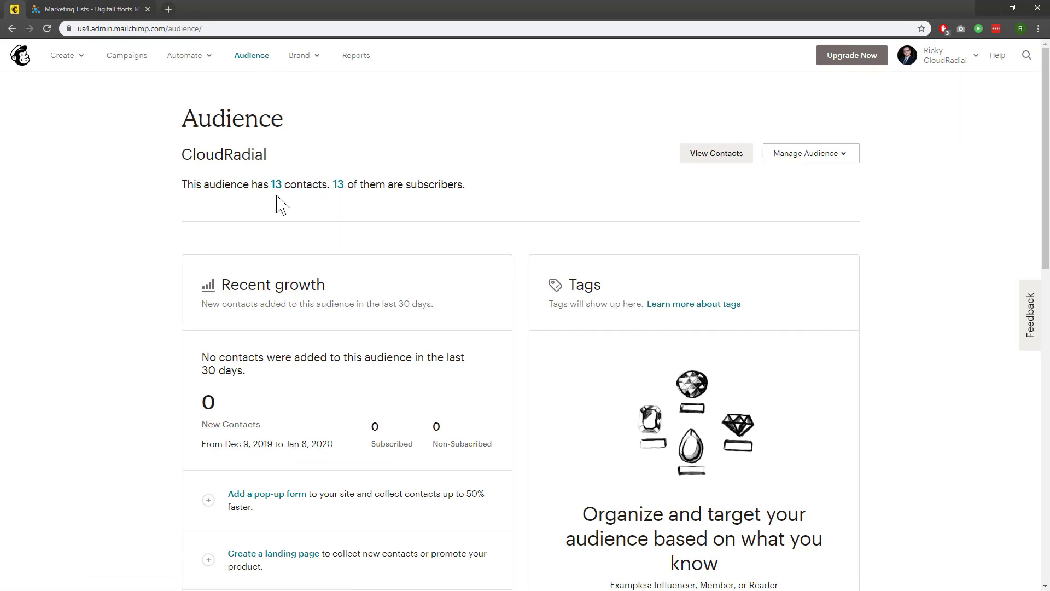
Step: Add marketing list 'All Company Admins' with the Admin user group and All company groups
left_click(109, 9)
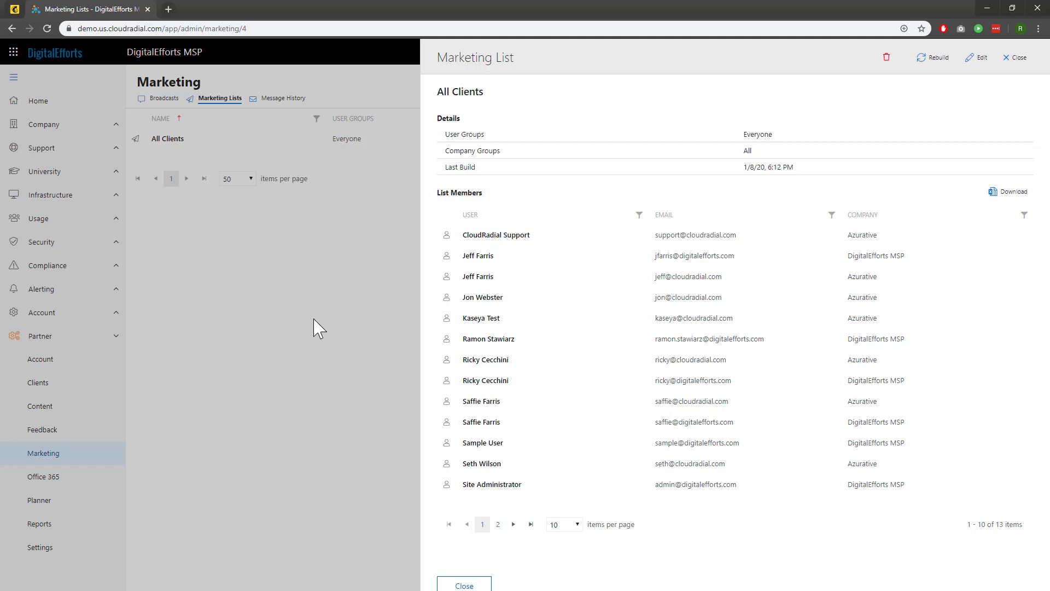
left_click(1020, 60)
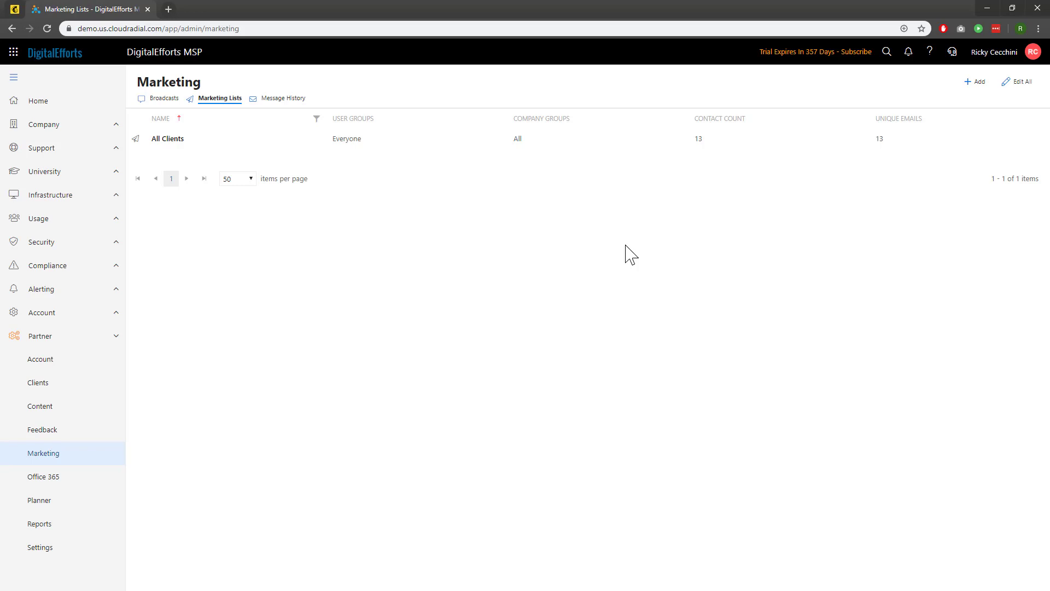
left_click(965, 82)
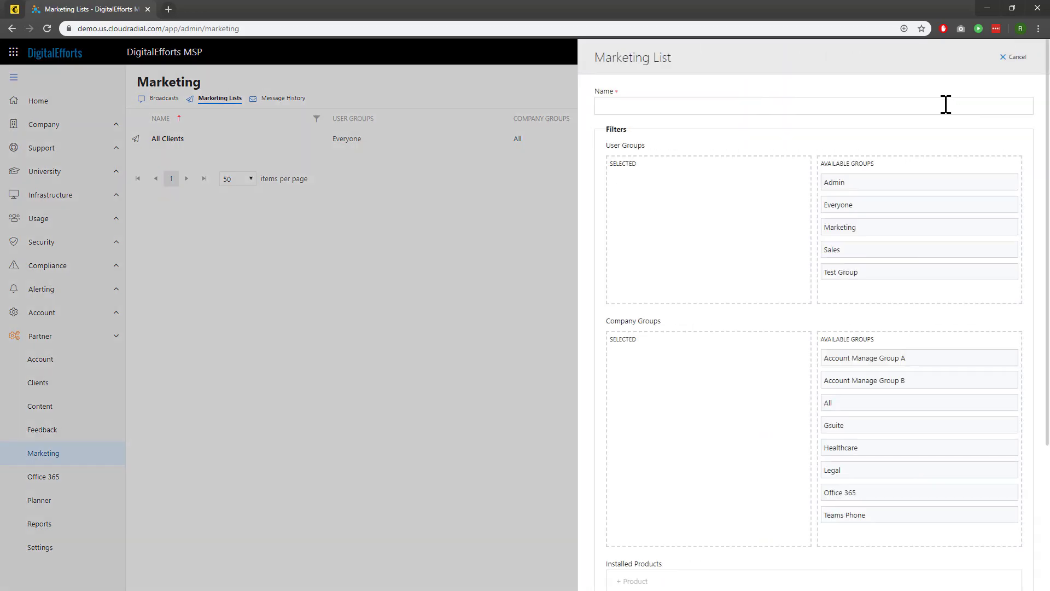
left_click(945, 105)
type("All Company Admins")
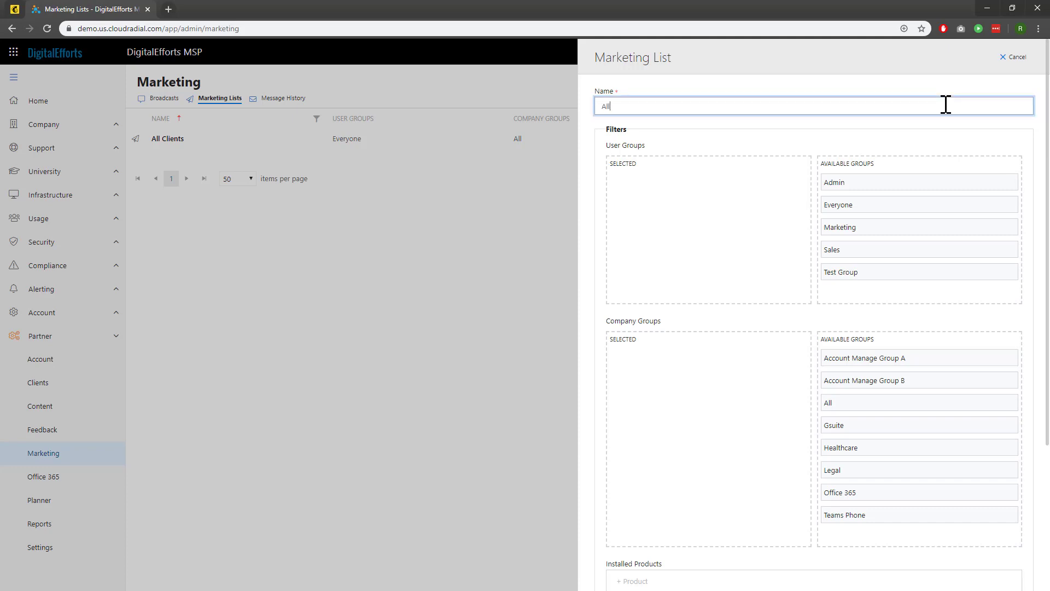
left_click(895, 182)
left_click(837, 381)
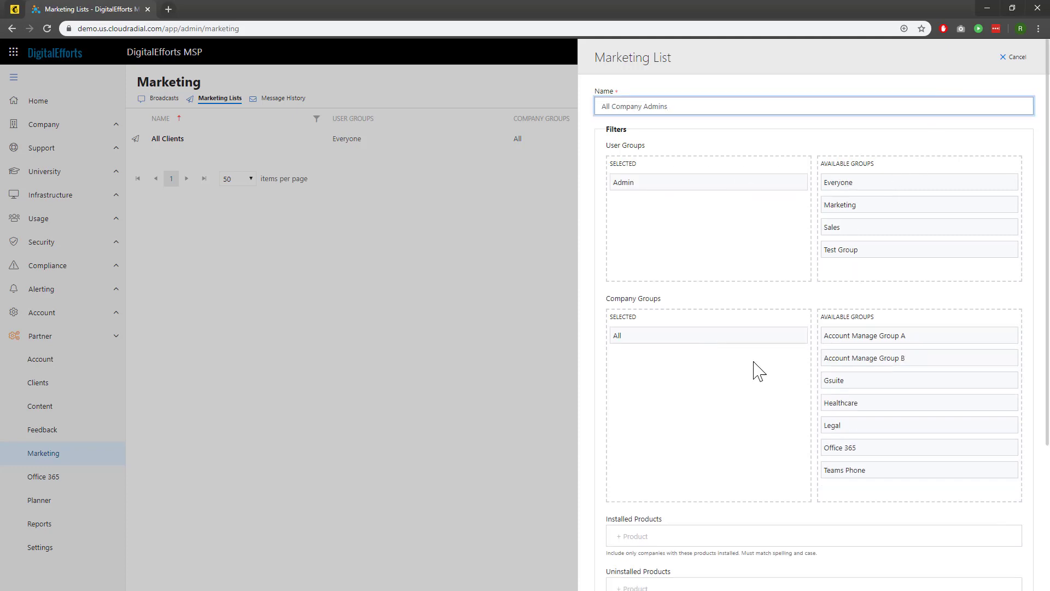
scroll(815, 387, "down", 3)
left_click(628, 568)
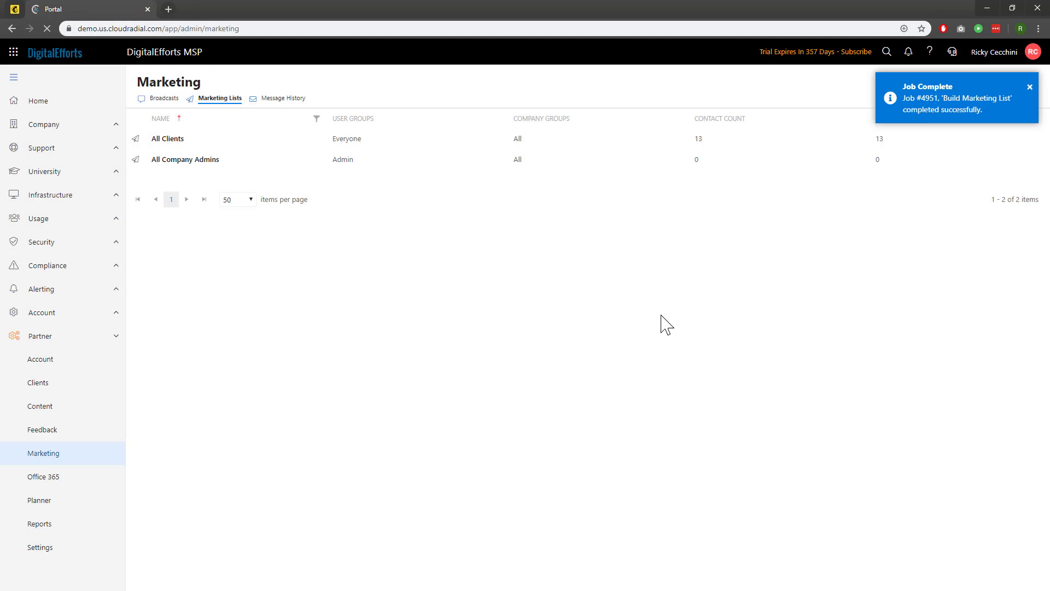
Step: Download the All Company Admins members as an xlsx, review the three admins in Excel, then close it
left_click(727, 171)
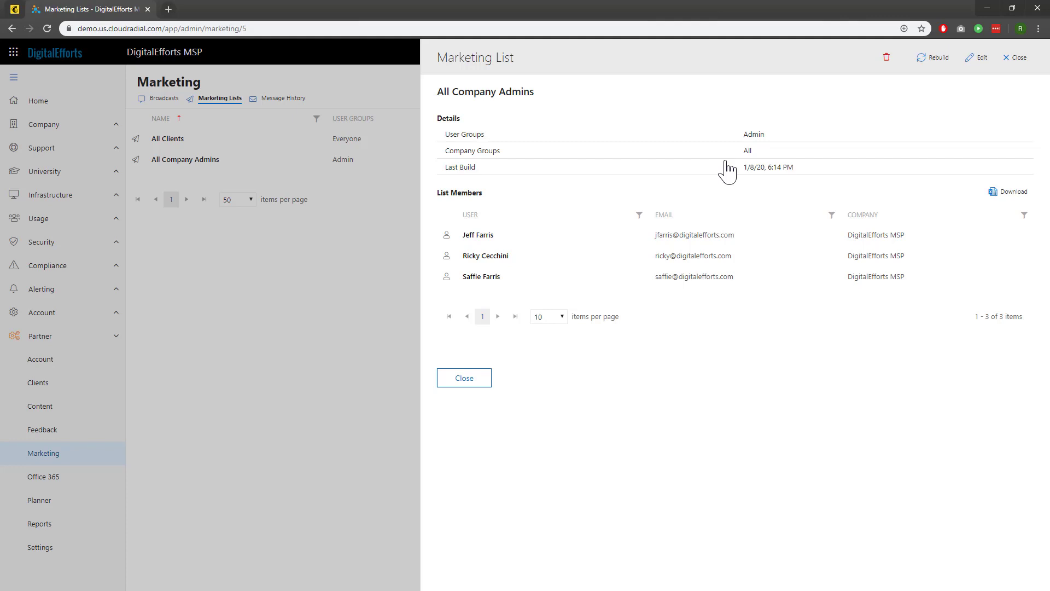
left_click(995, 197)
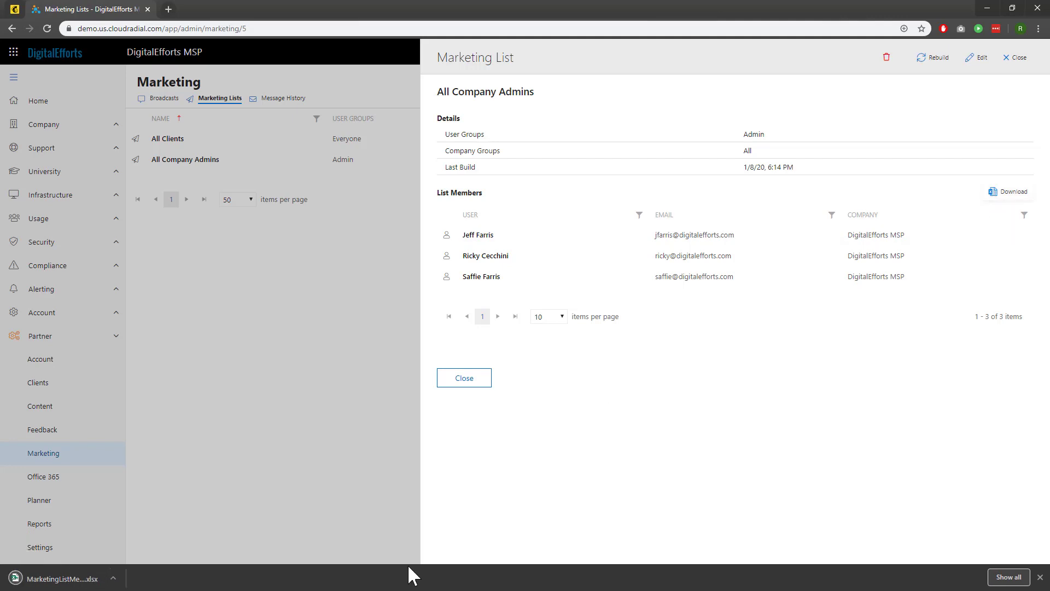
left_click(67, 574)
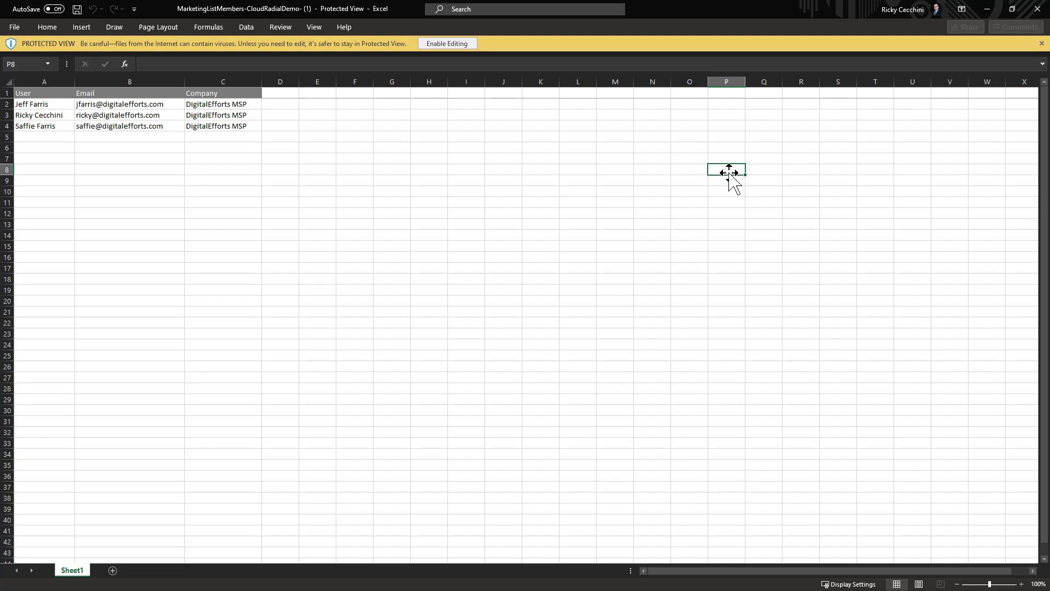
left_click(1037, 9)
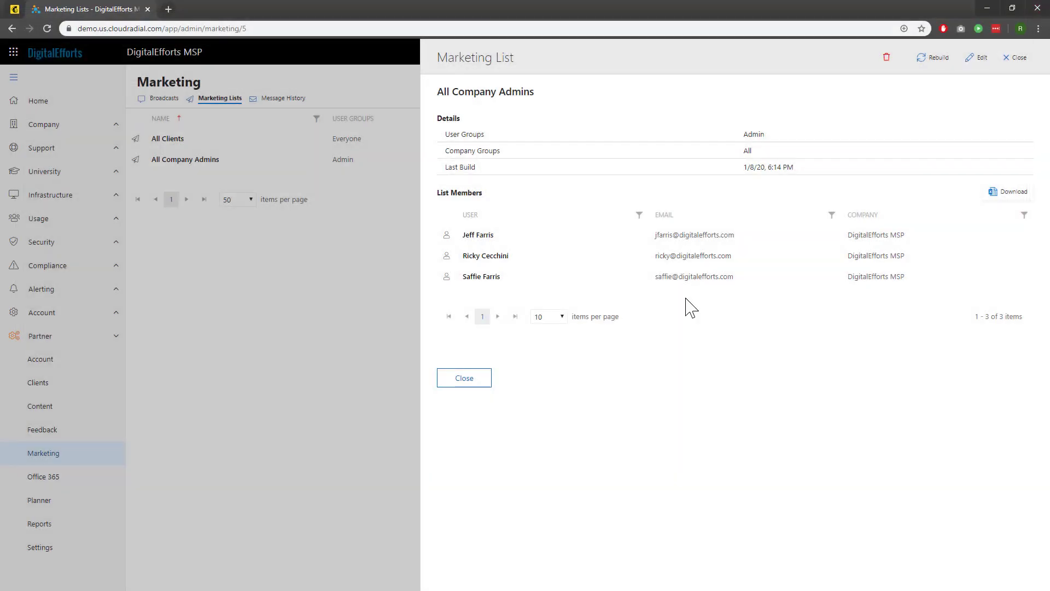